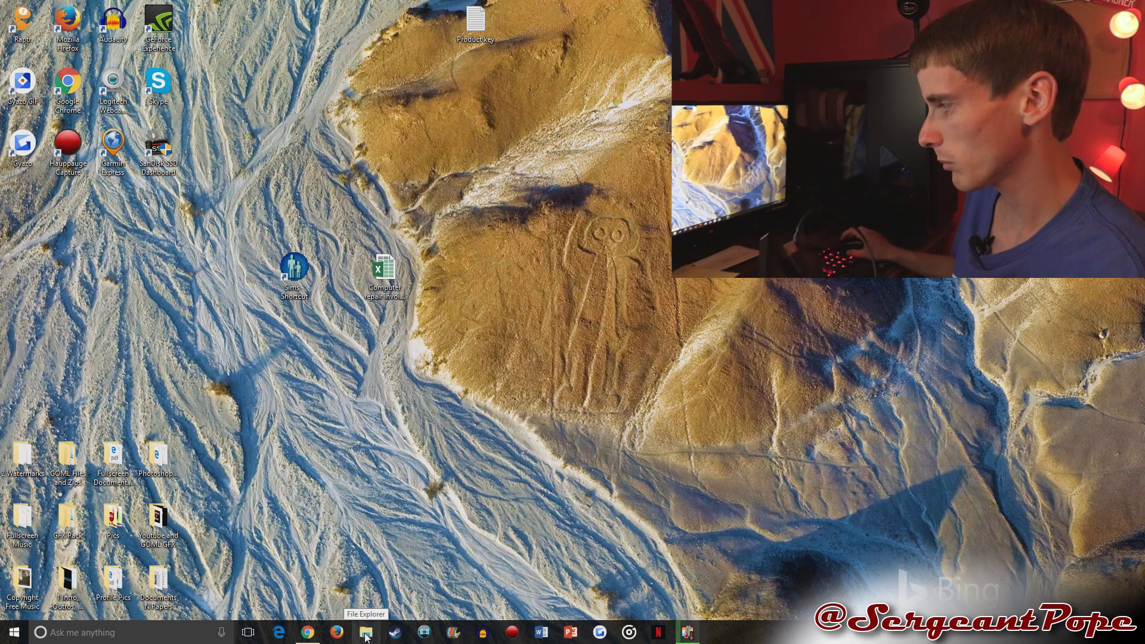
Browse the Extra Backup (K:) drive in File Explorer, scrolling through its 264 video and project files
{"action": "left_click", "coordinate": [366, 633]}
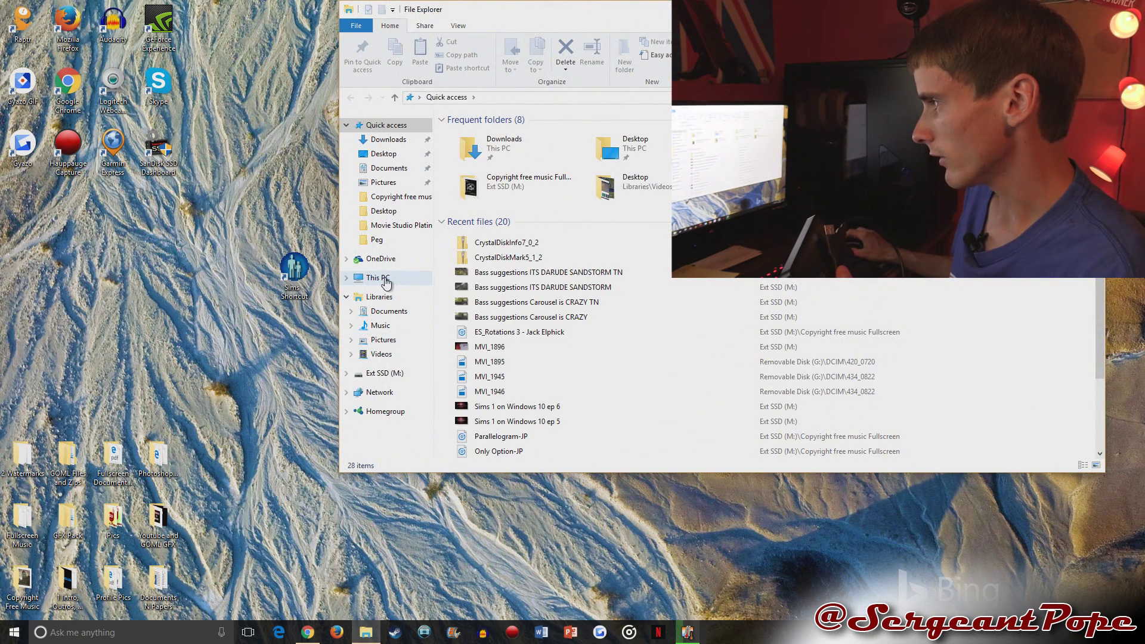
{"action": "left_click", "coordinate": [515, 240]}
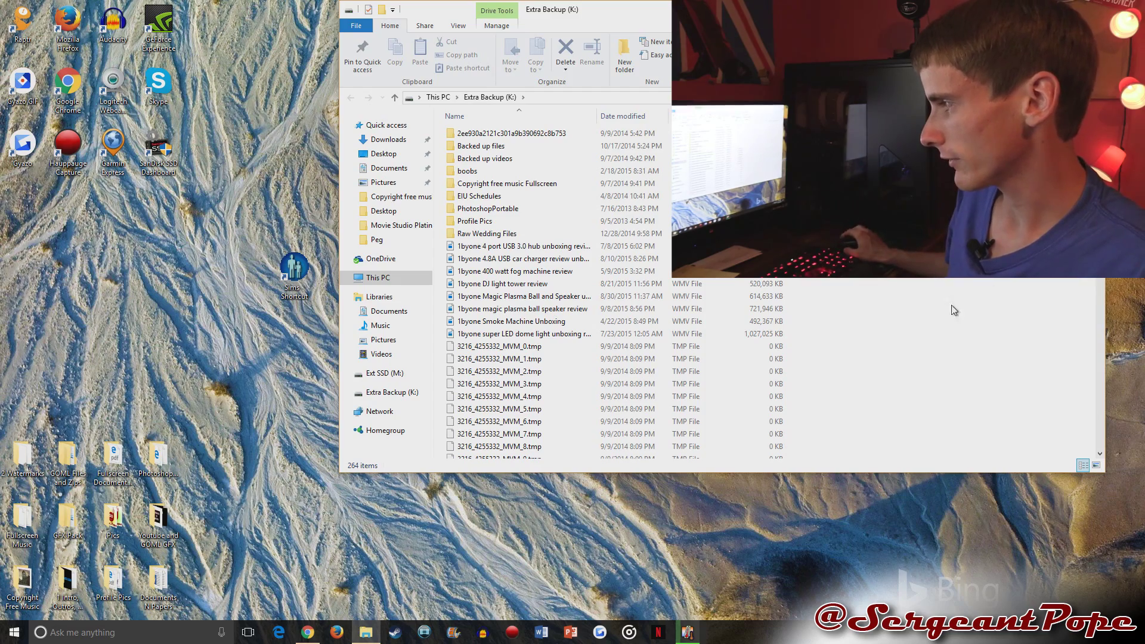
{"action": "scroll", "coordinate": [889, 283], "scroll_direction": "down", "scroll_amount": 20}
{"action": "scroll", "coordinate": [888, 284], "scroll_direction": "down", "scroll_amount": 20}
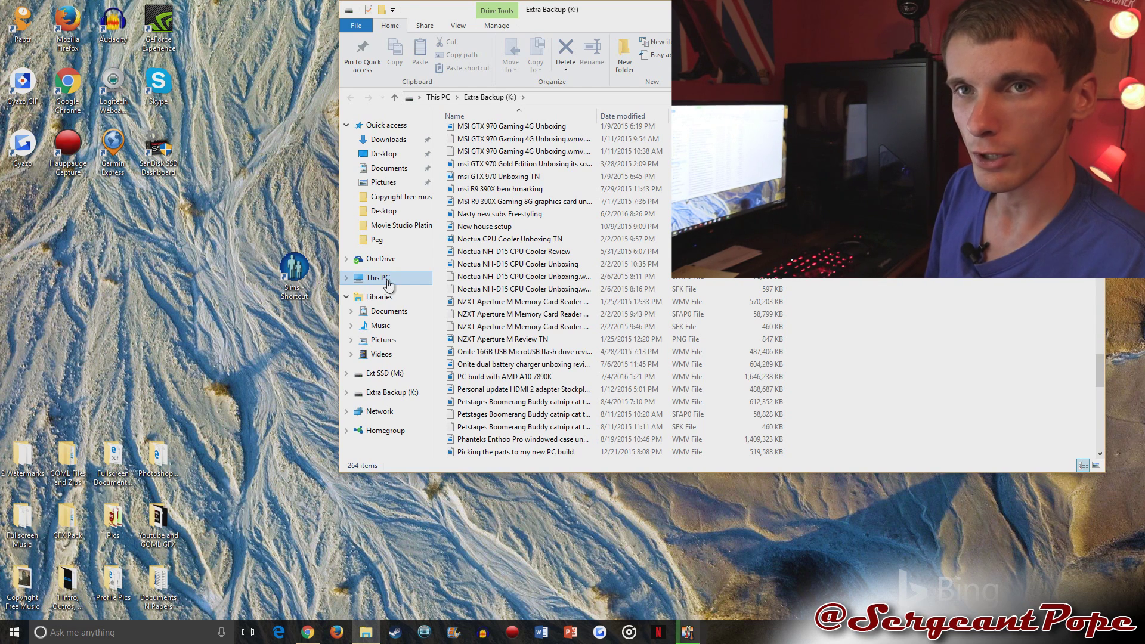
Open Format for Extra Backup (K:), keeping NTFS and 4096-byte allocation units
{"action": "left_click", "coordinate": [387, 281]}
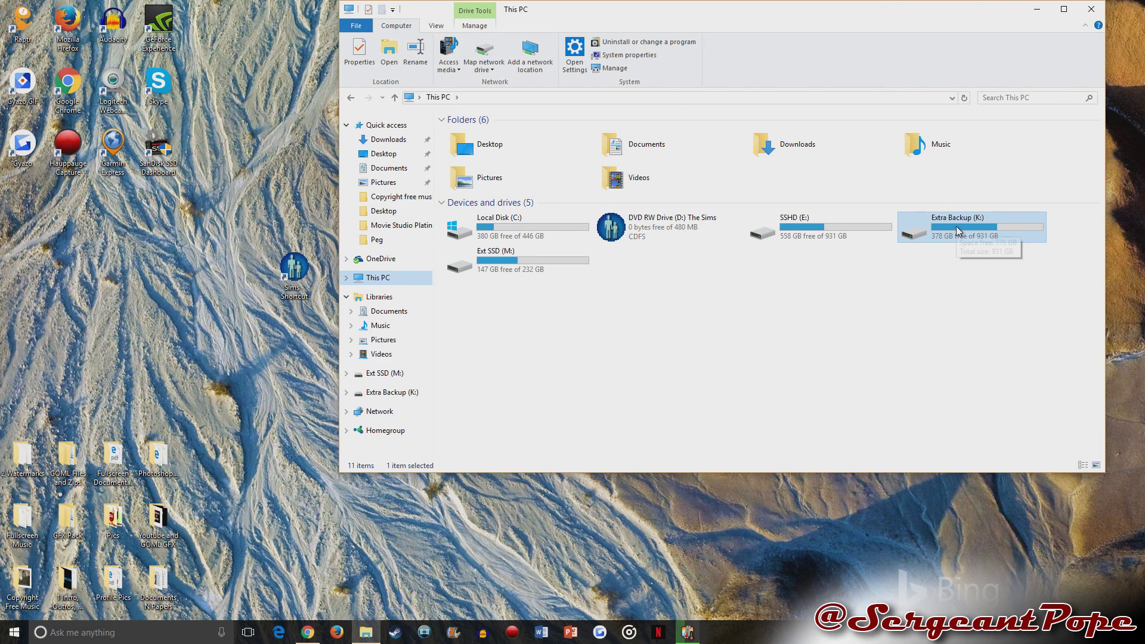
{"action": "right_click", "coordinate": [956, 227]}
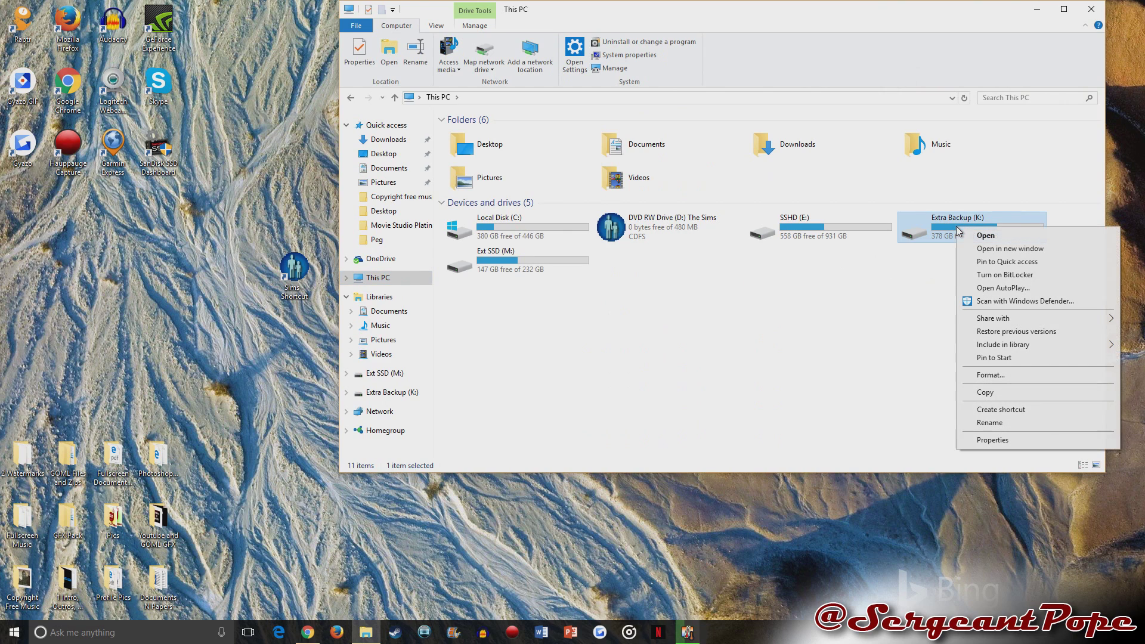
{"action": "left_click", "coordinate": [996, 375]}
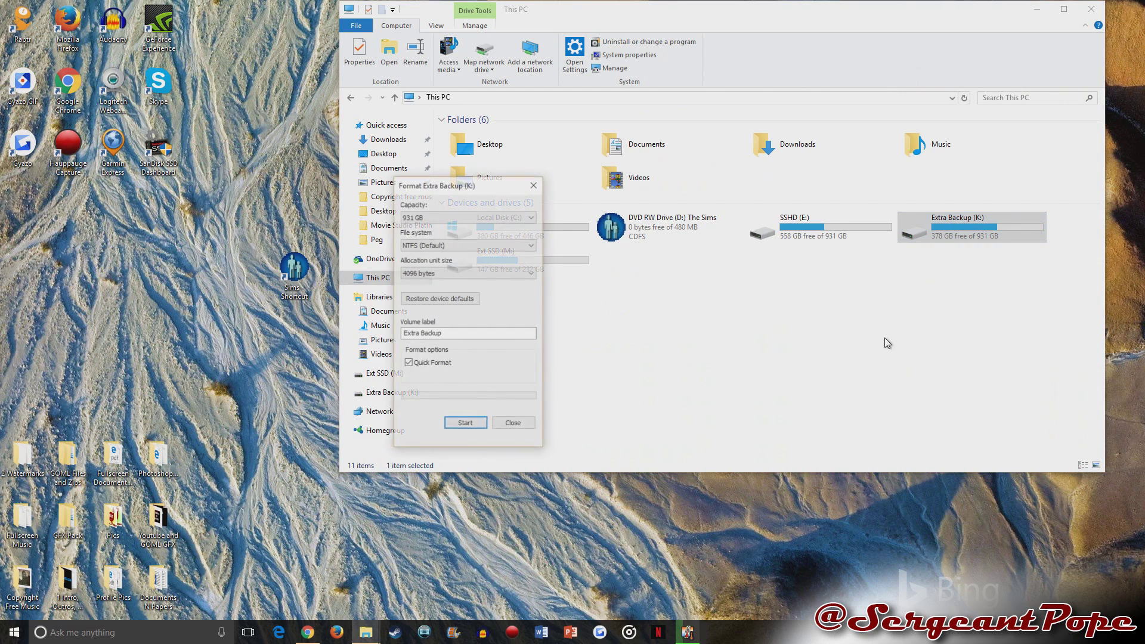
{"action": "left_click", "coordinate": [449, 219]}
{"action": "left_click", "coordinate": [444, 226]}
{"action": "left_click", "coordinate": [438, 245]}
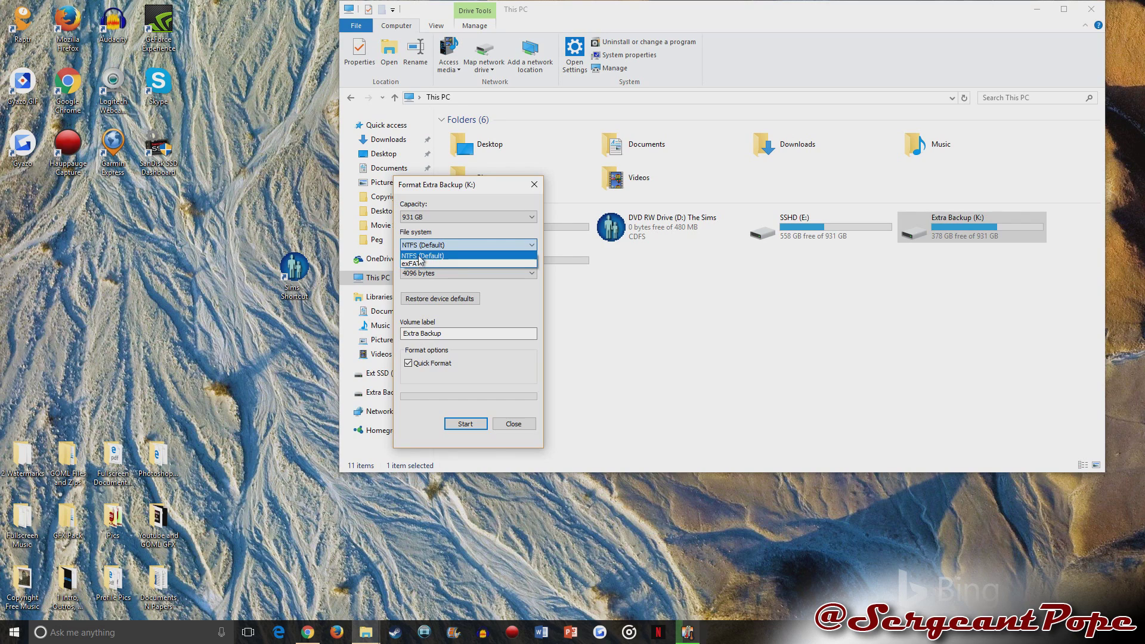
{"action": "left_click", "coordinate": [421, 256]}
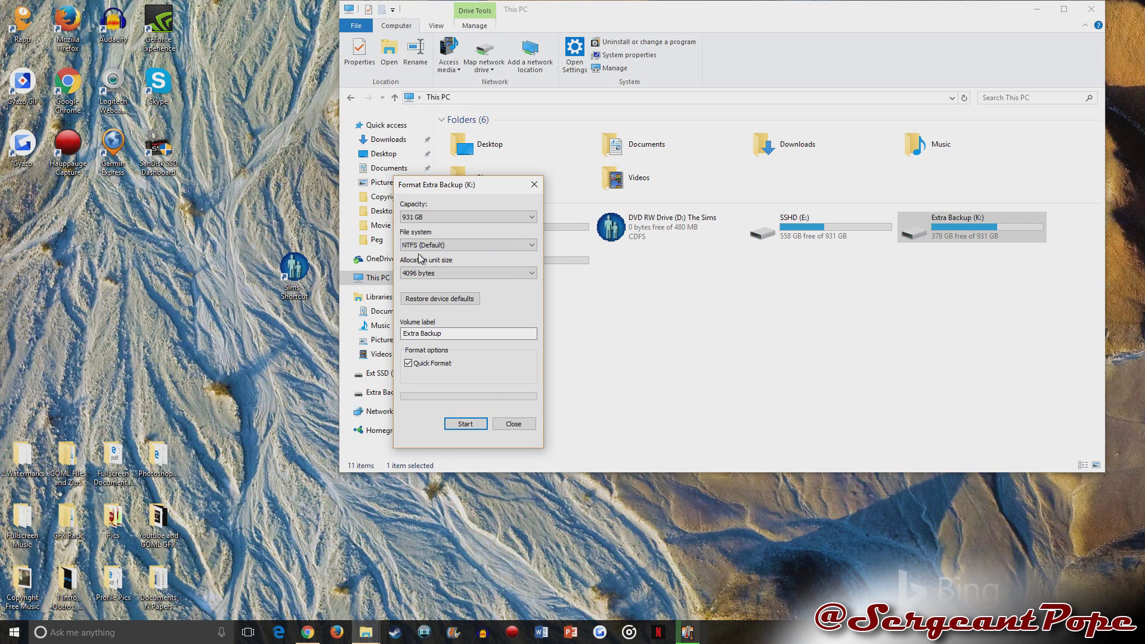
{"action": "left_click", "coordinate": [425, 274]}
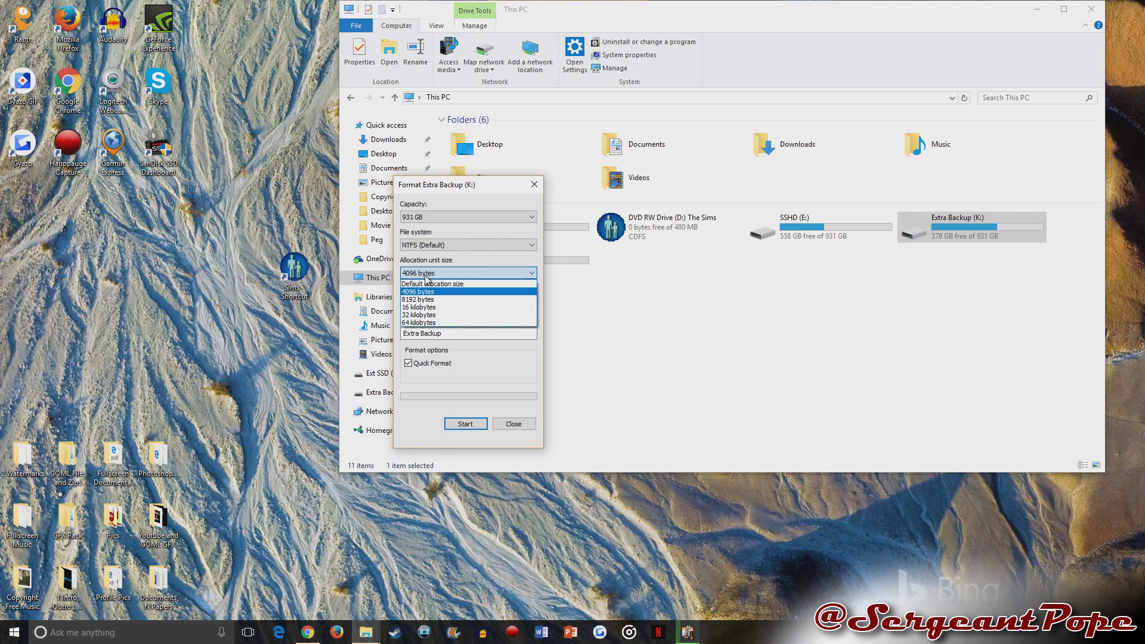
{"action": "left_click", "coordinate": [426, 276]}
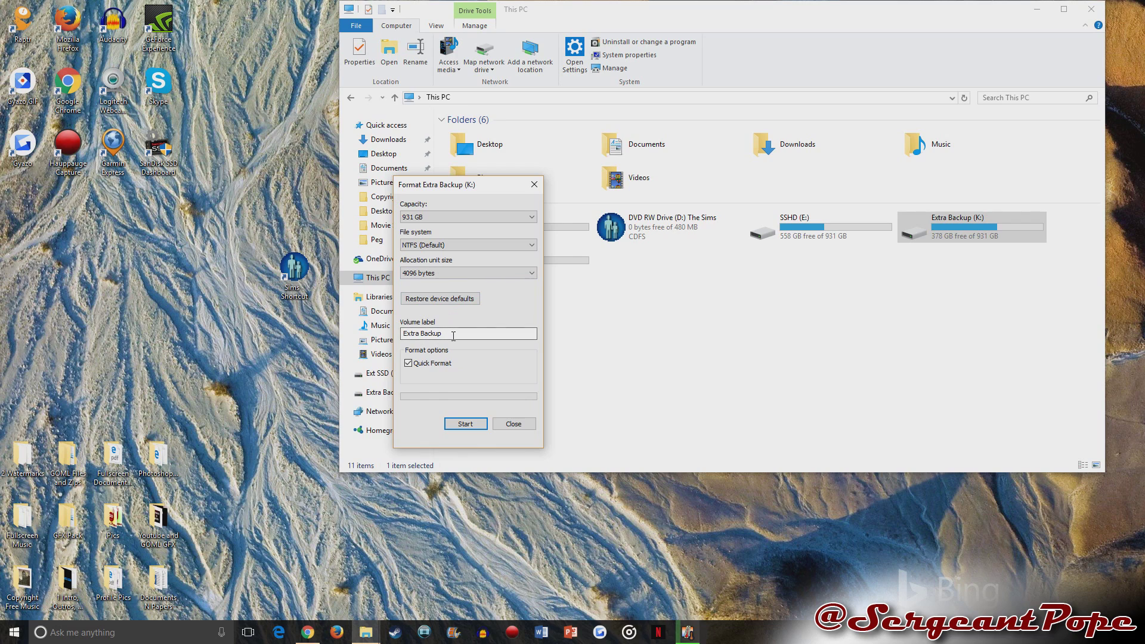
Run the quick format, confirm erasing the drive's data, and close the Format window
{"action": "left_click", "coordinate": [465, 424]}
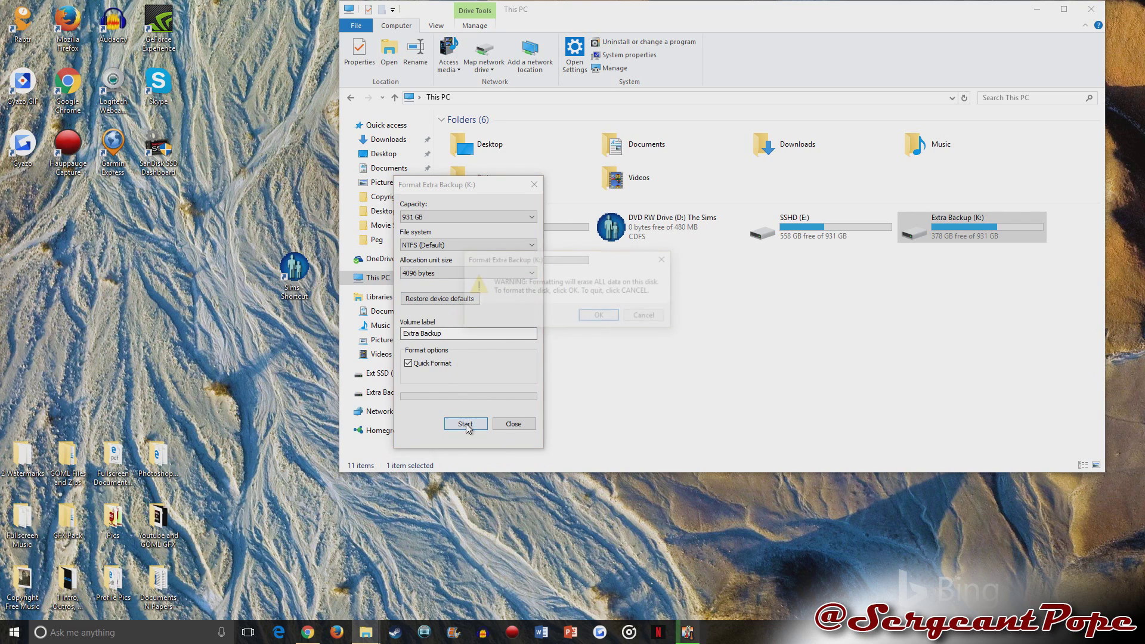
{"action": "left_click", "coordinate": [600, 317]}
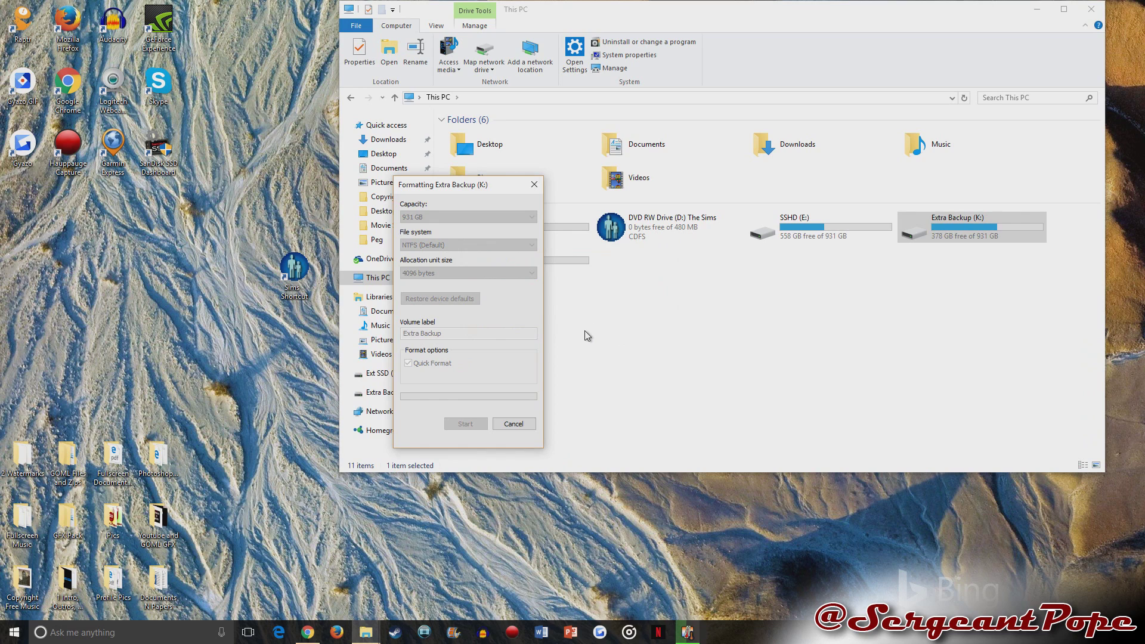
{"action": "left_click", "coordinate": [639, 316]}
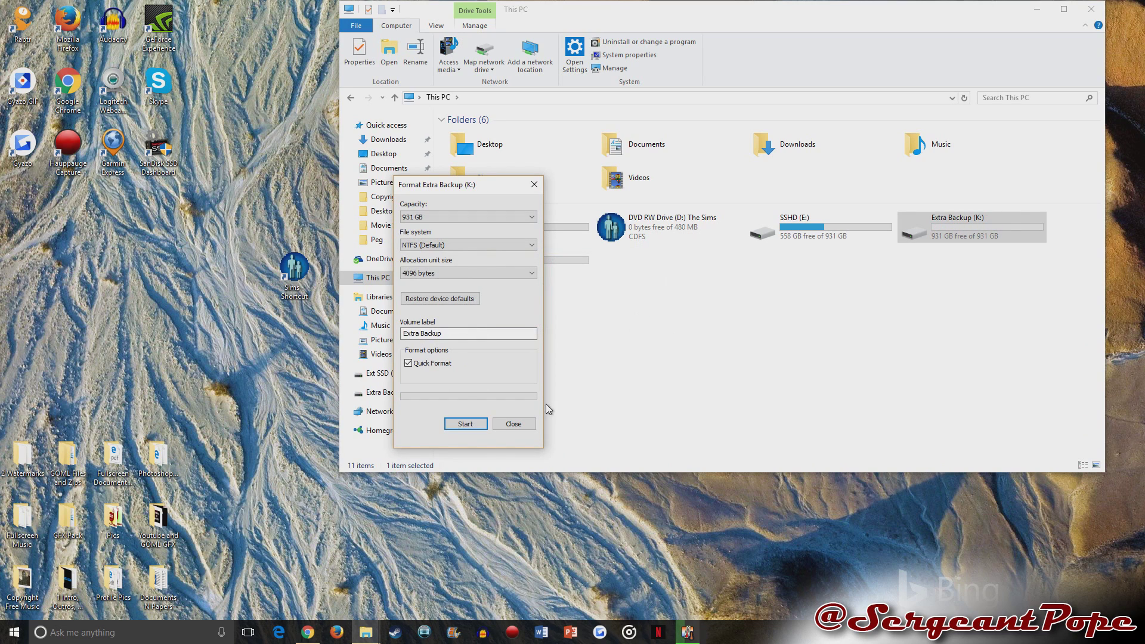
{"action": "left_click", "coordinate": [514, 424]}
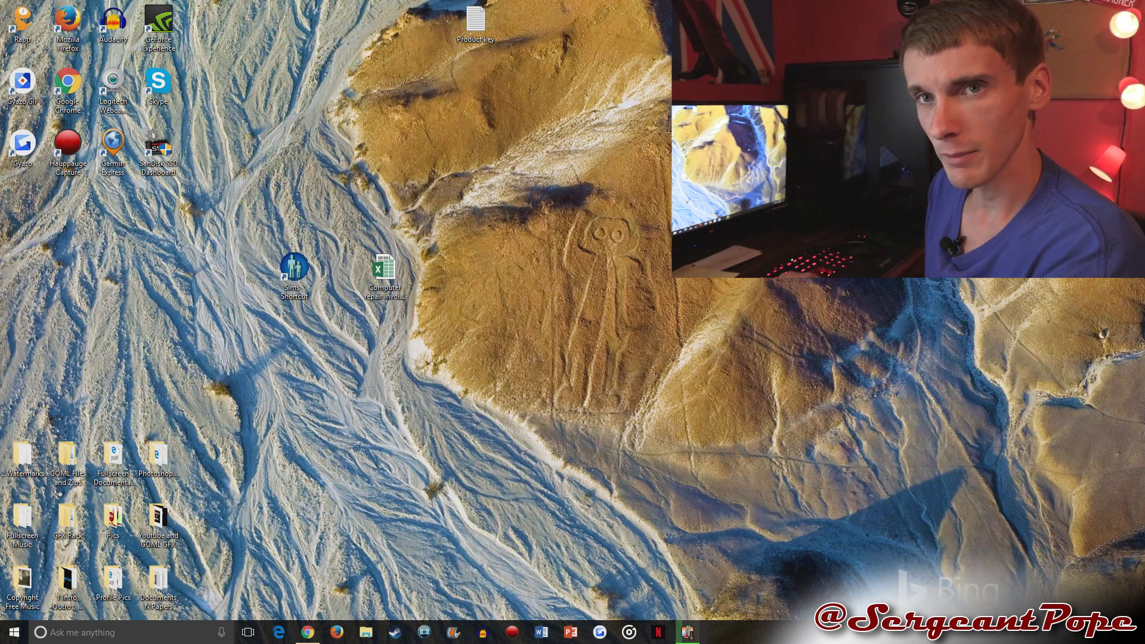
Search the Start menu for 'backup' and launch Backup and Restore (Windows 7)
{"action": "key", "text": "super"}
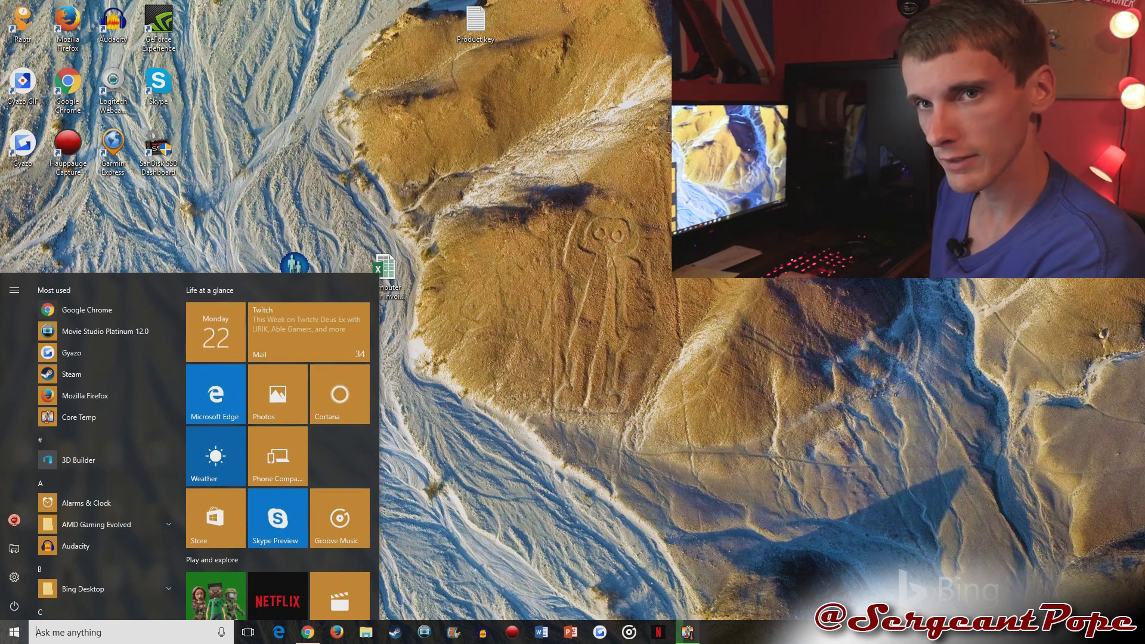
{"action": "type", "text": "backuip"}
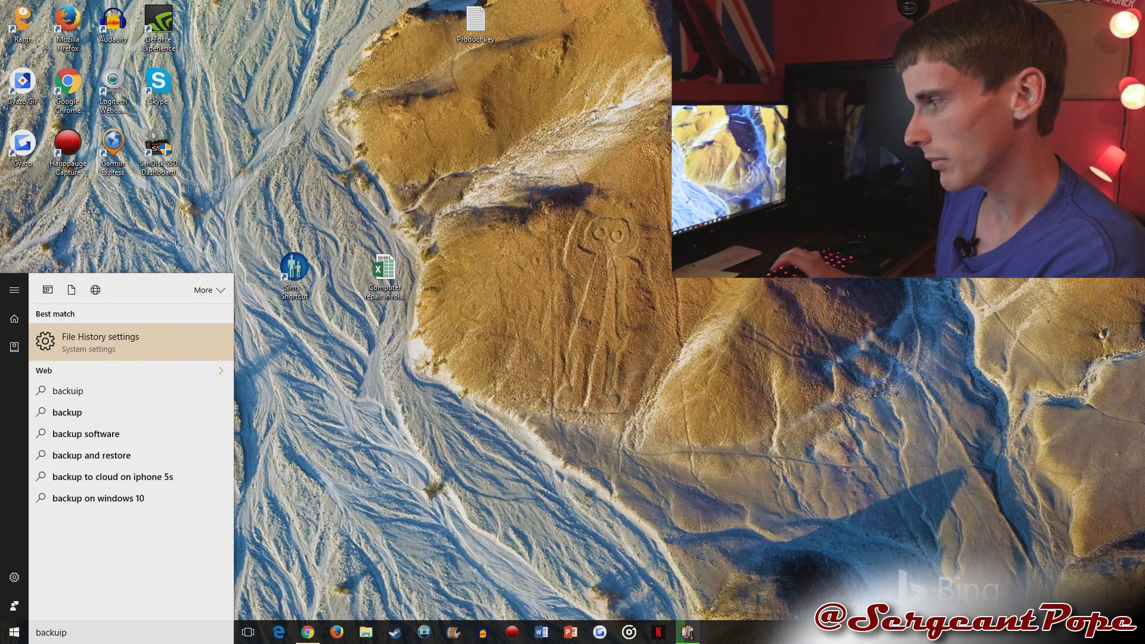
{"action": "key", "text": "BackSpace"}
{"action": "key", "text": "BackSpace"}
{"action": "type", "text": "p"}
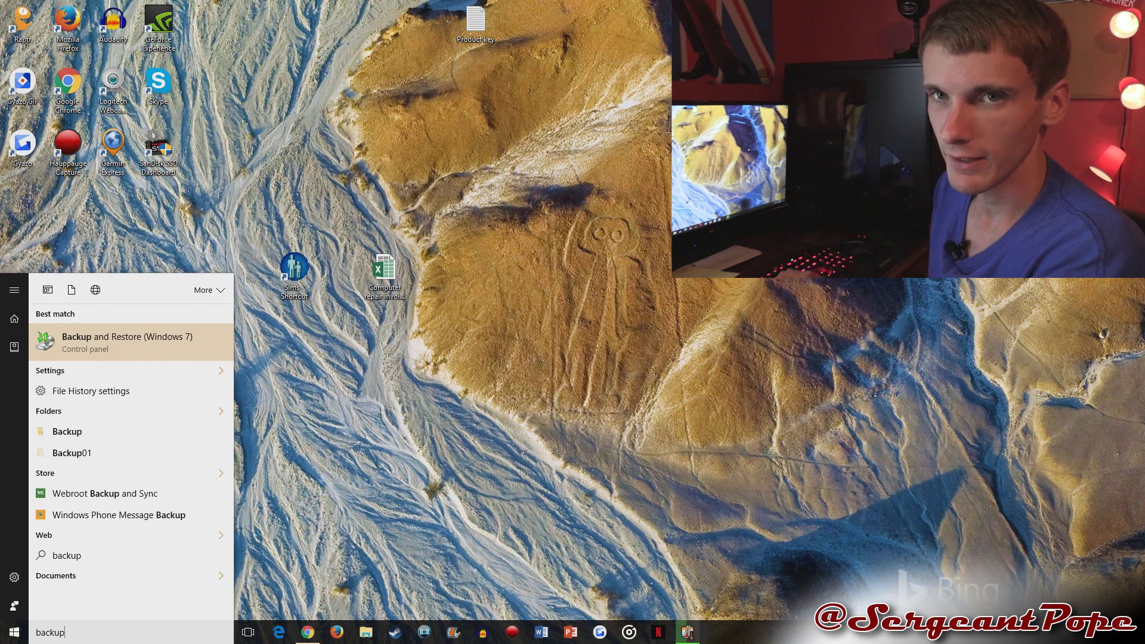
{"action": "key", "text": "Return"}
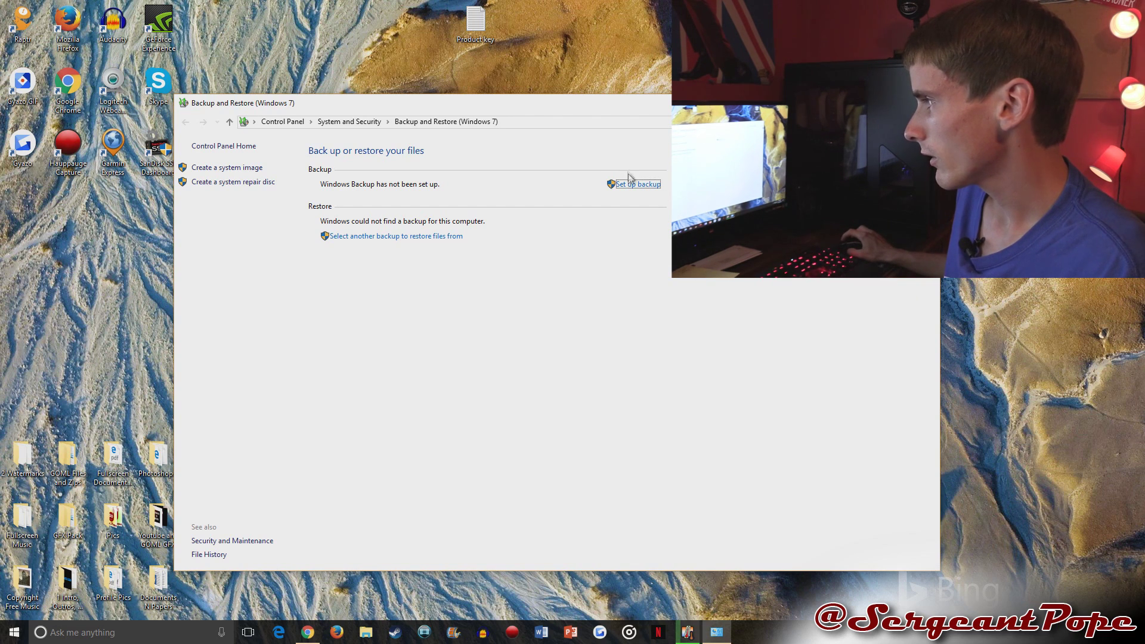
Set up backup to Extra Backup (K:), with Windows choosing what to back up
{"action": "left_click", "coordinate": [632, 186]}
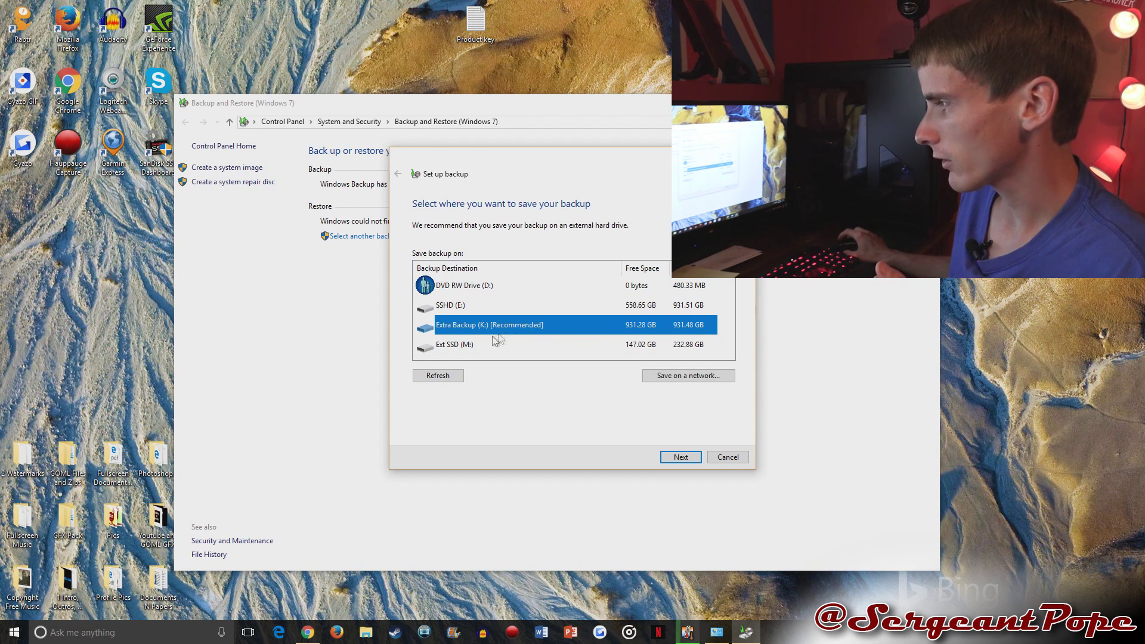
{"action": "left_click", "coordinate": [465, 289]}
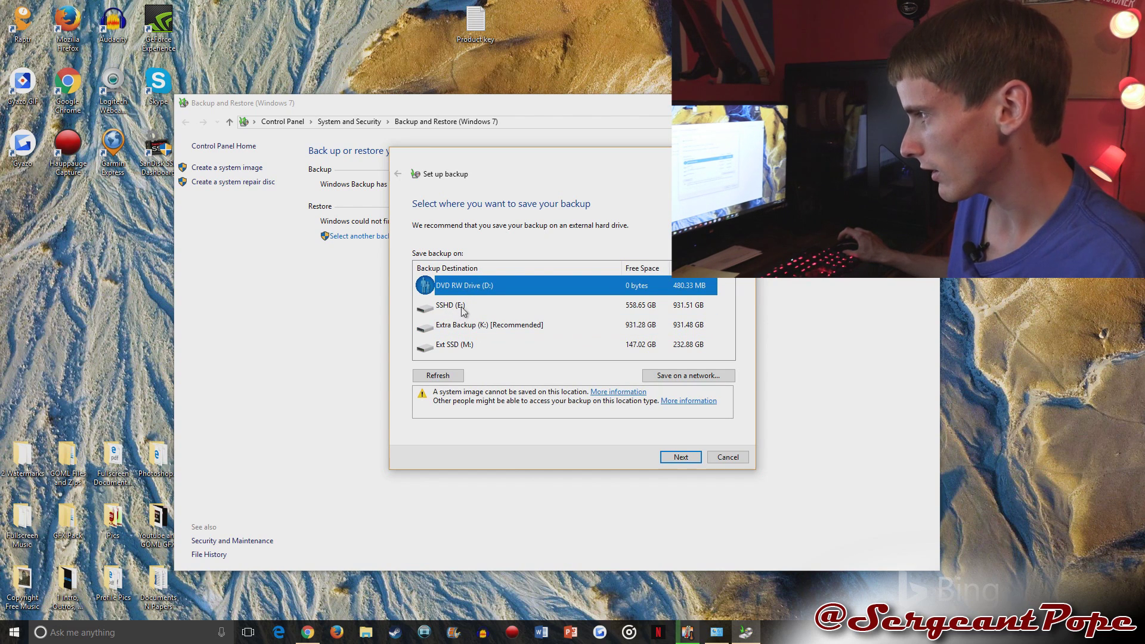
{"action": "left_click", "coordinate": [464, 307]}
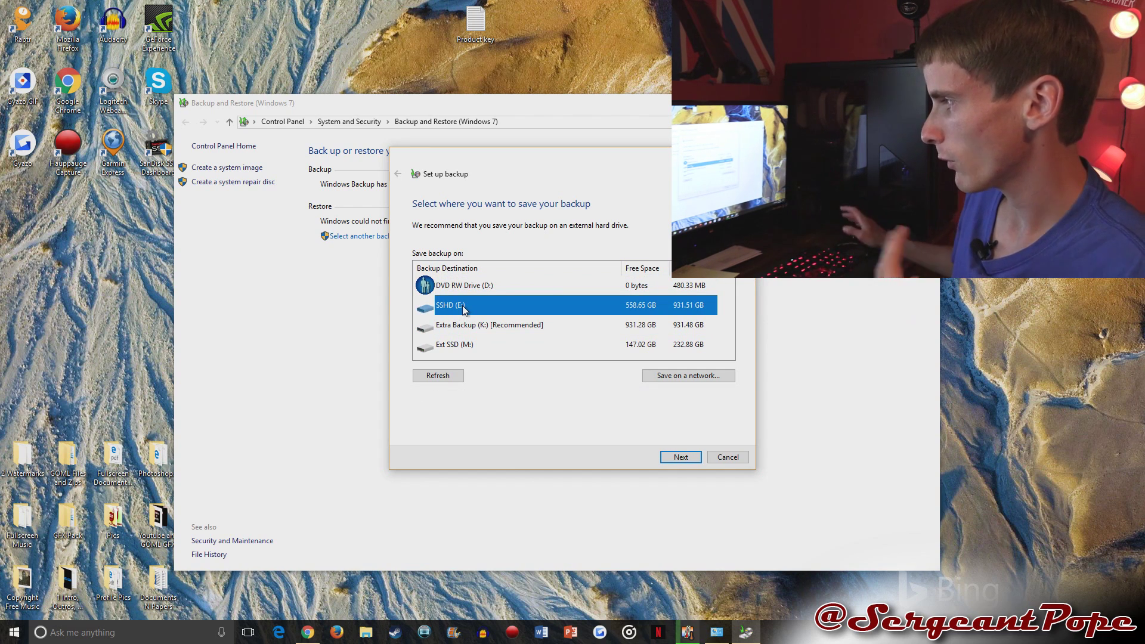
{"action": "left_click", "coordinate": [450, 329]}
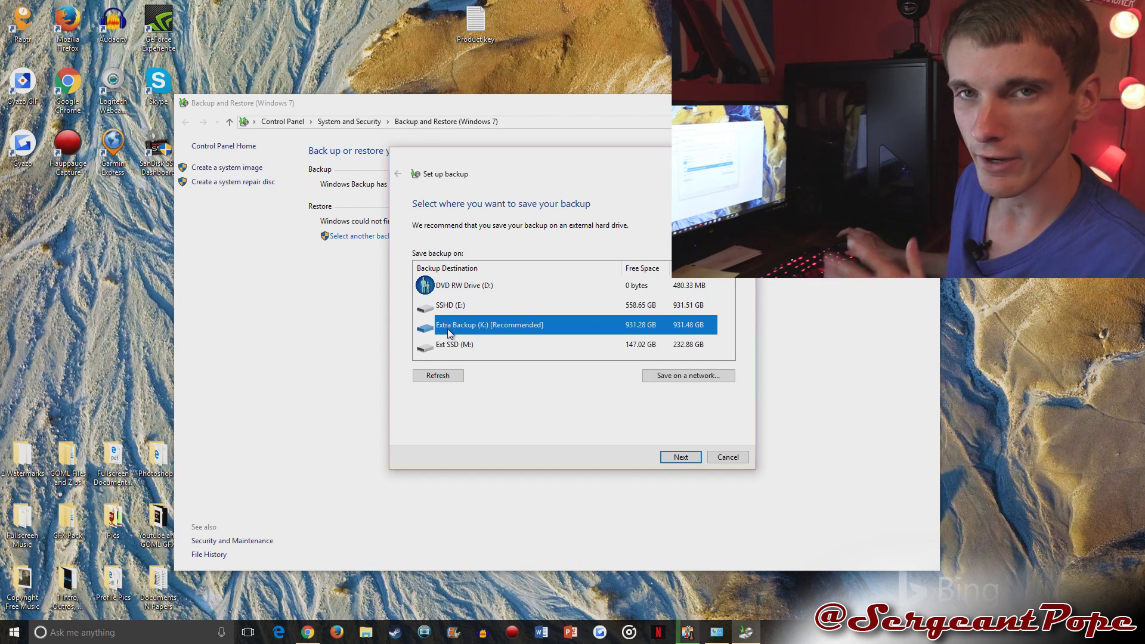
{"action": "left_click", "coordinate": [682, 380]}
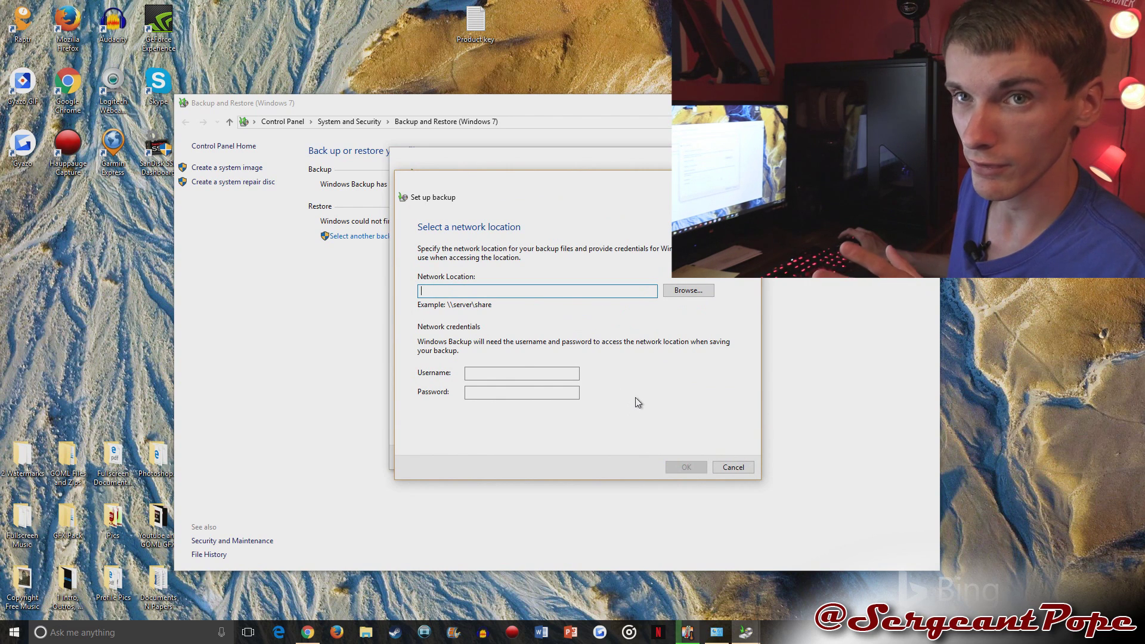
{"action": "left_click", "coordinate": [741, 469]}
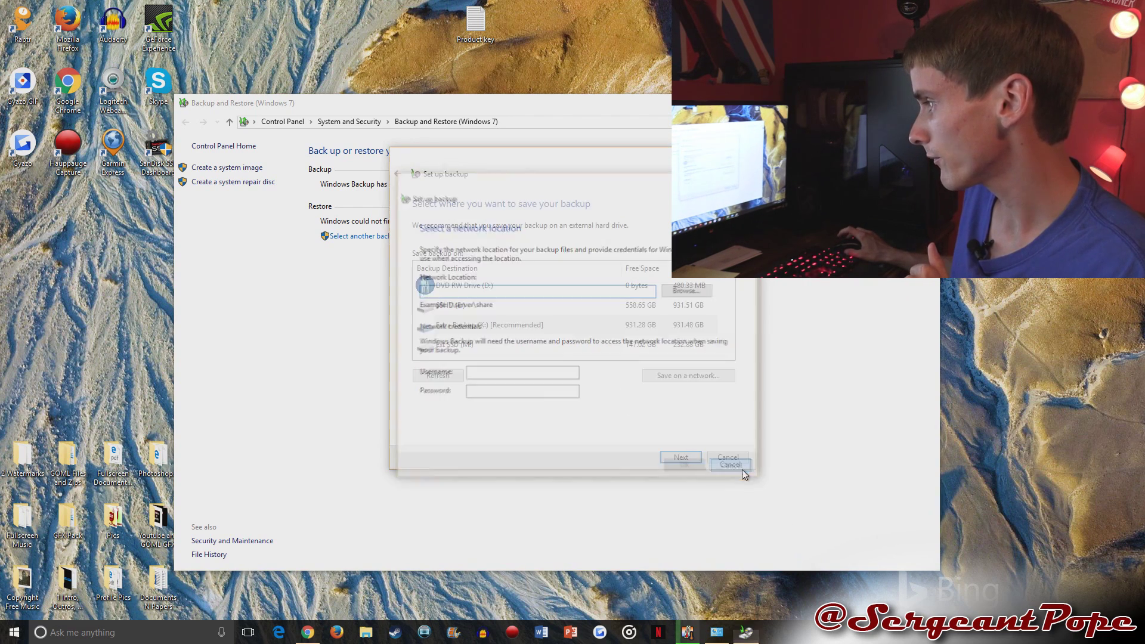
{"action": "left_click", "coordinate": [488, 327]}
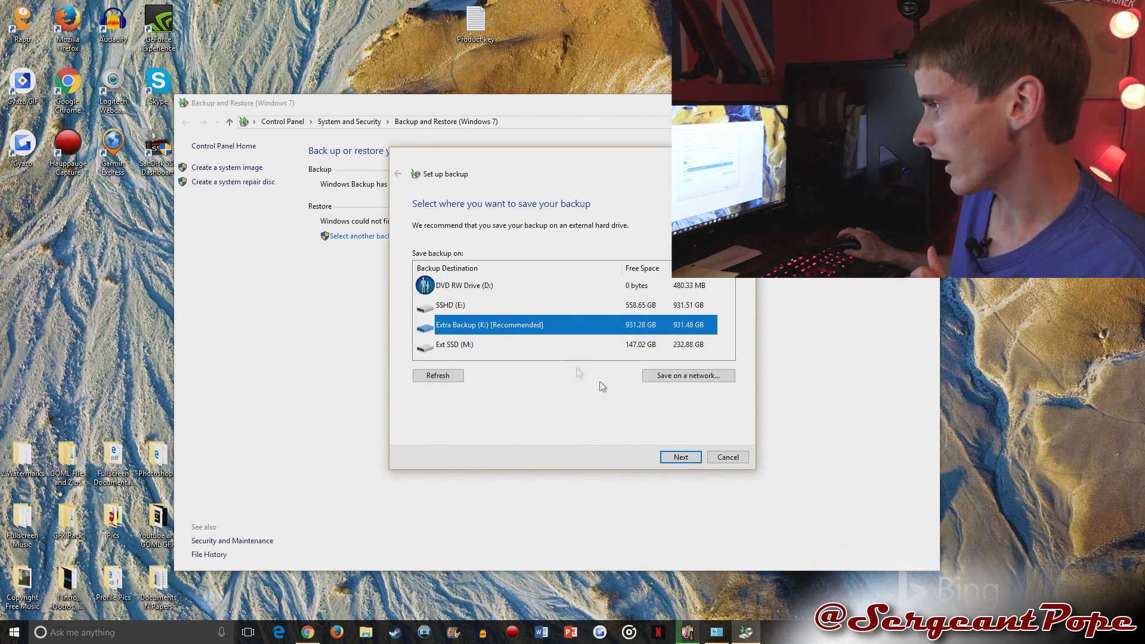
{"action": "left_click", "coordinate": [681, 458]}
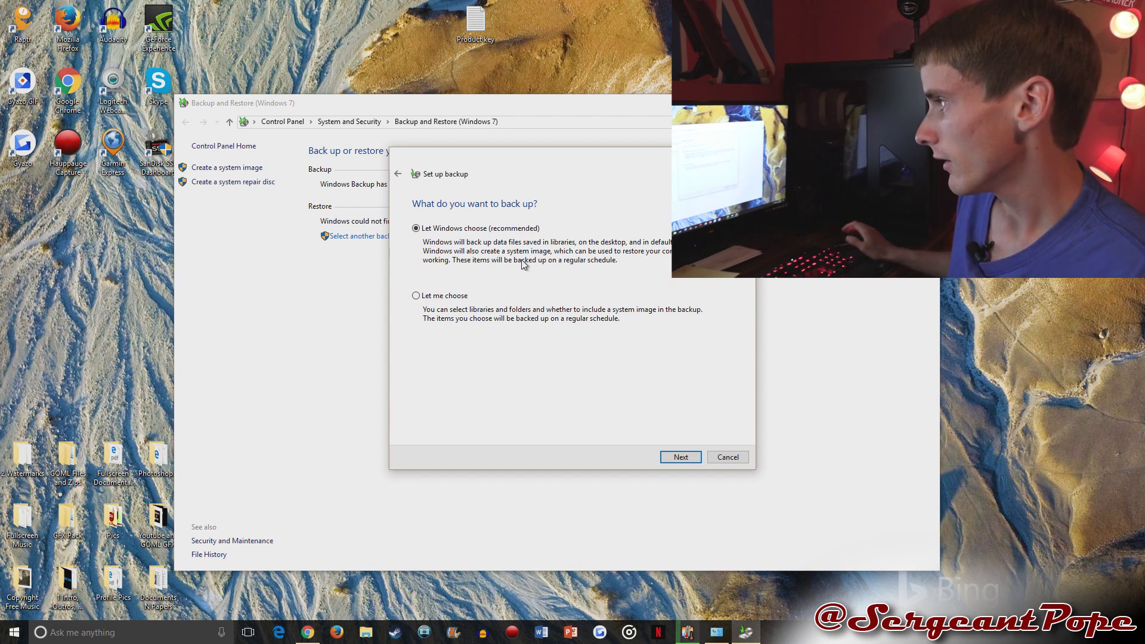
{"action": "left_click", "coordinate": [681, 458]}
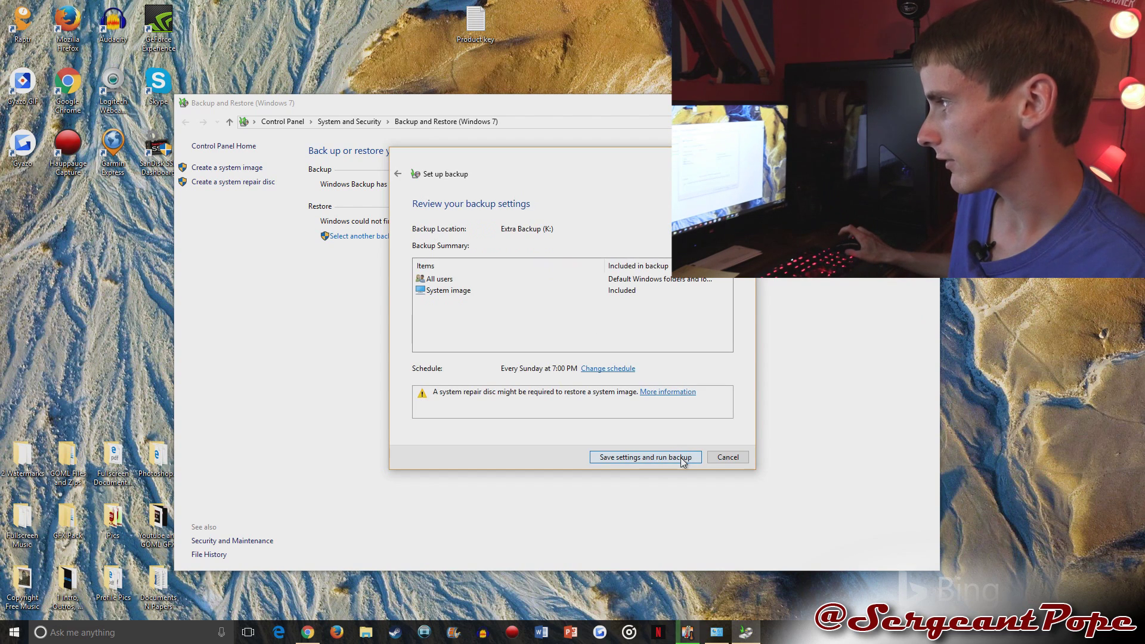
Save the reviewed backup settings and start the first backup to Extra Backup (K:)
{"action": "left_click", "coordinate": [645, 457]}
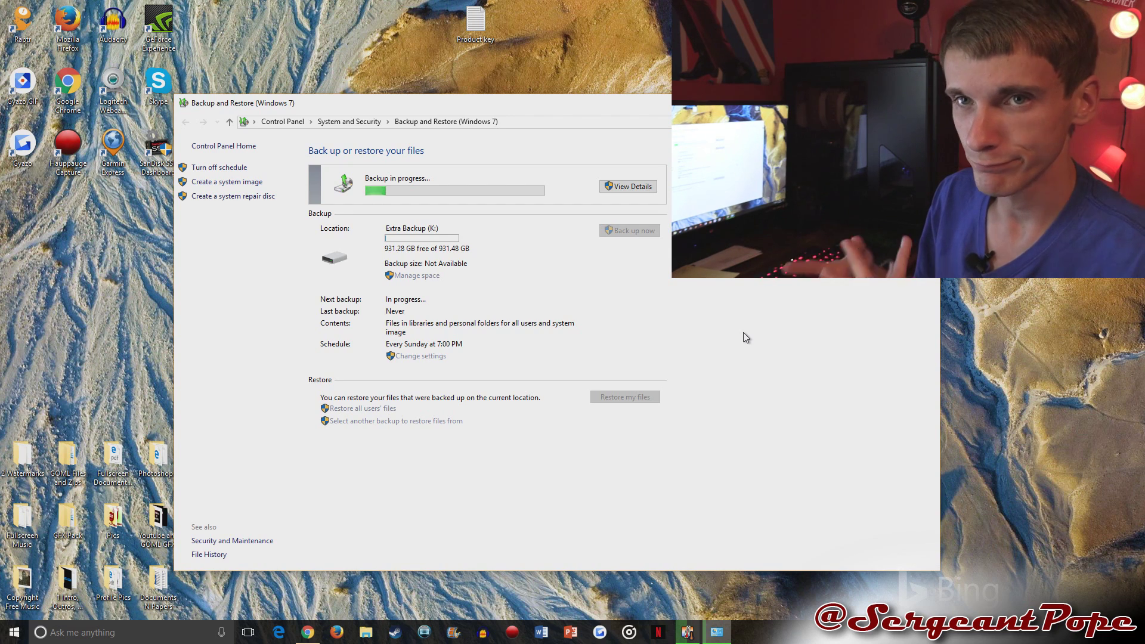
Watch the backup details until the 71.23 GB backup finishes
{"action": "left_click", "coordinate": [624, 187]}
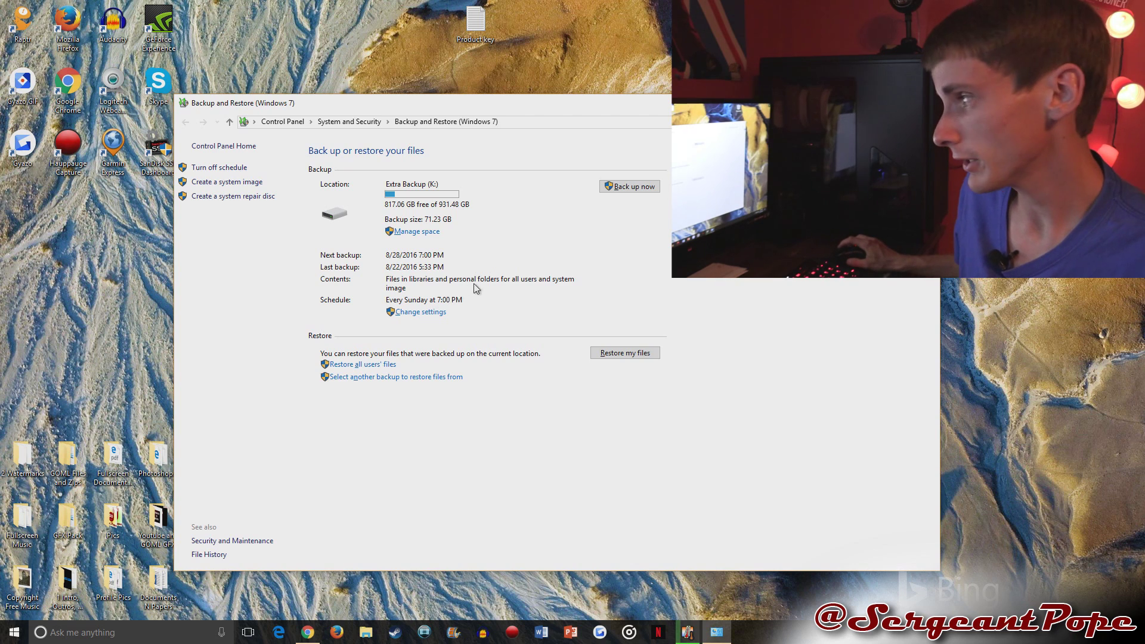
Cancel out of Change settings and open the Manage space window for Extra Backup (K:)
{"action": "left_click", "coordinate": [424, 312]}
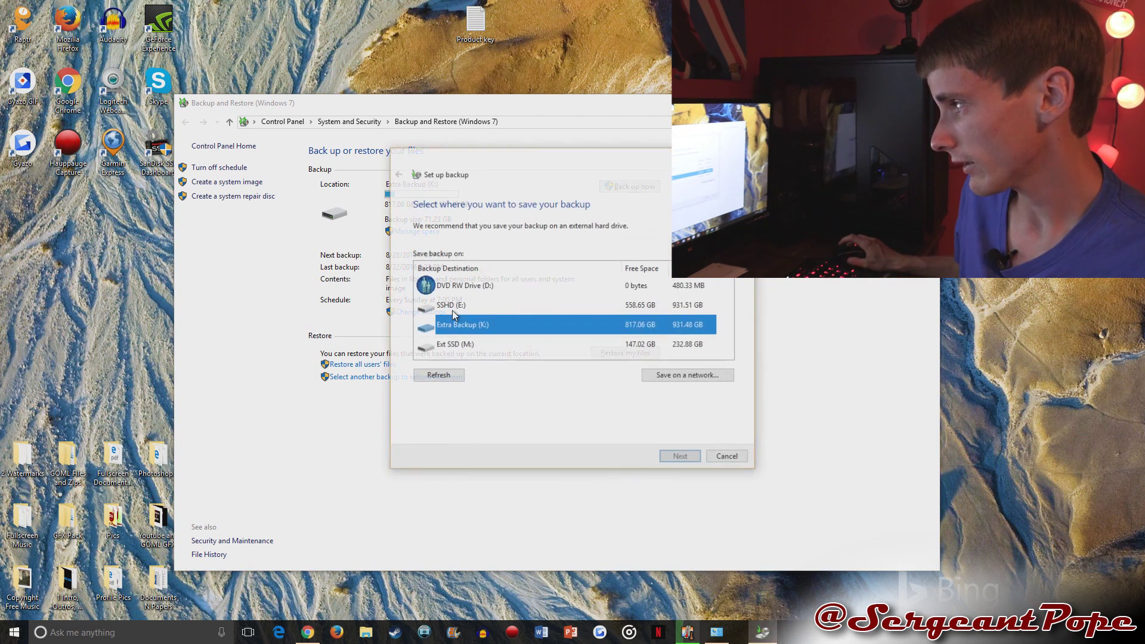
{"action": "left_click", "coordinate": [739, 457]}
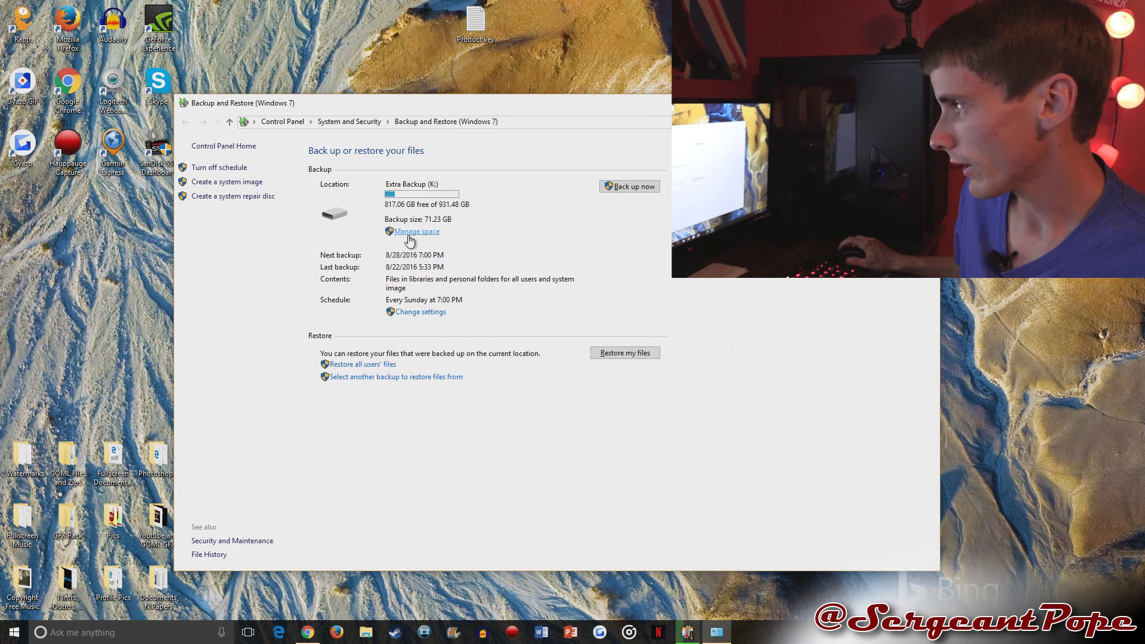
{"action": "left_click", "coordinate": [411, 232]}
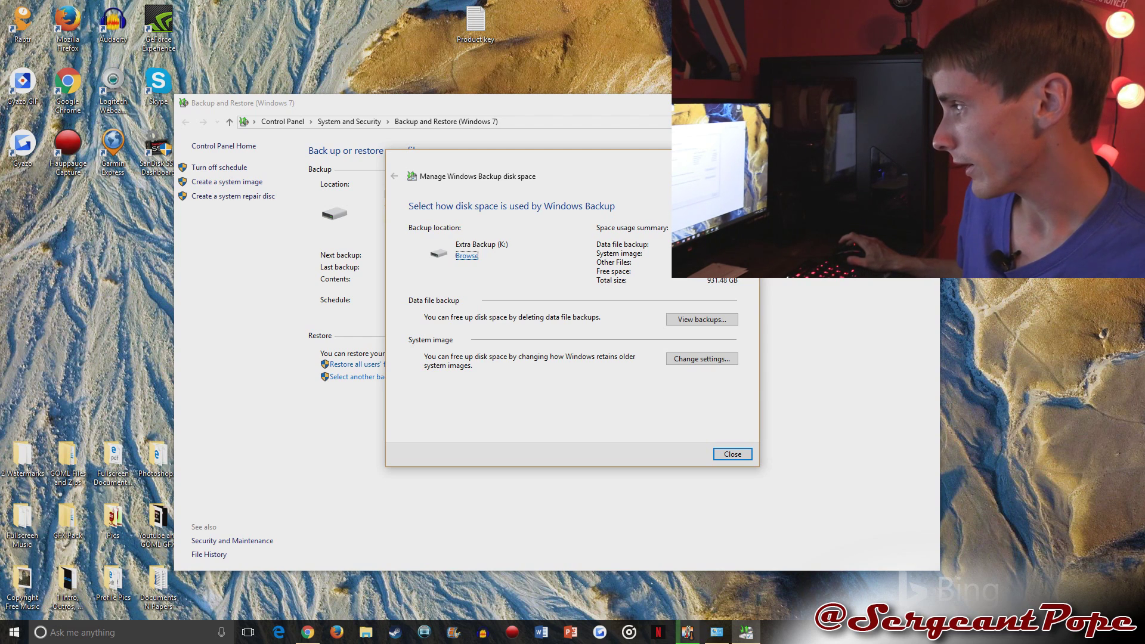
Review the data file backup periods and system image retention options, then close without changes
{"action": "left_click", "coordinate": [721, 319]}
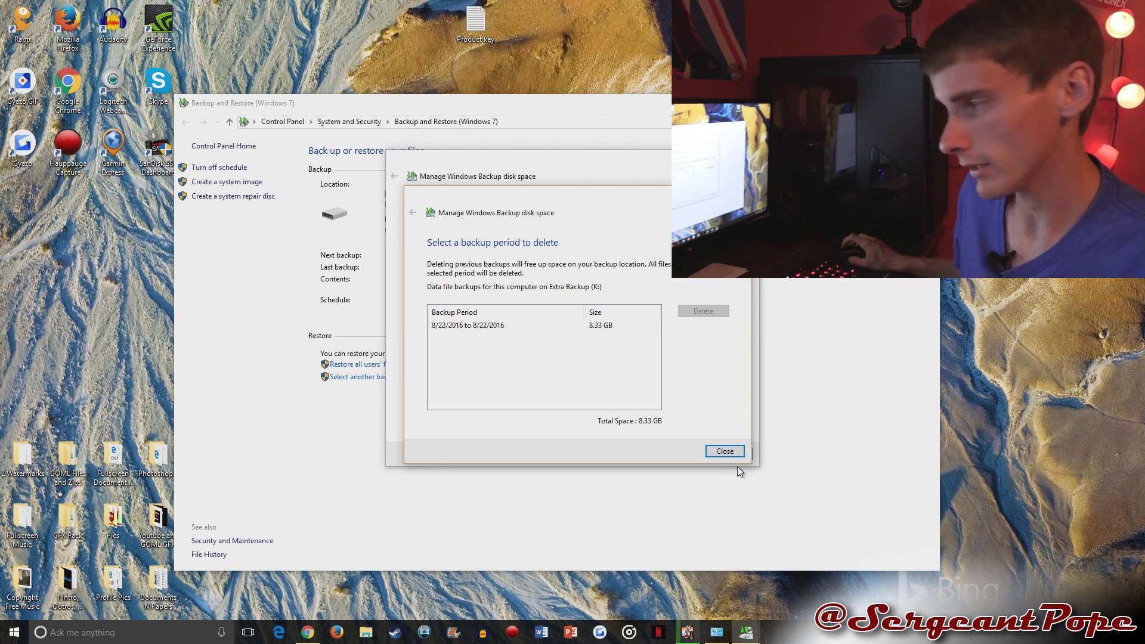
{"action": "left_click", "coordinate": [725, 450]}
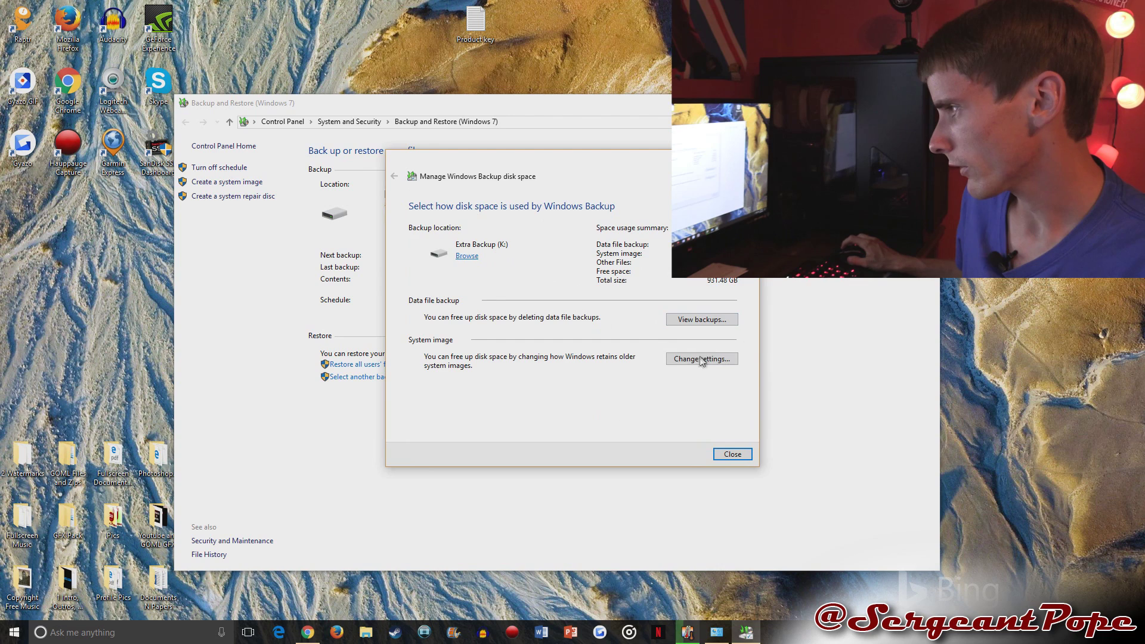
{"action": "left_click", "coordinate": [702, 360]}
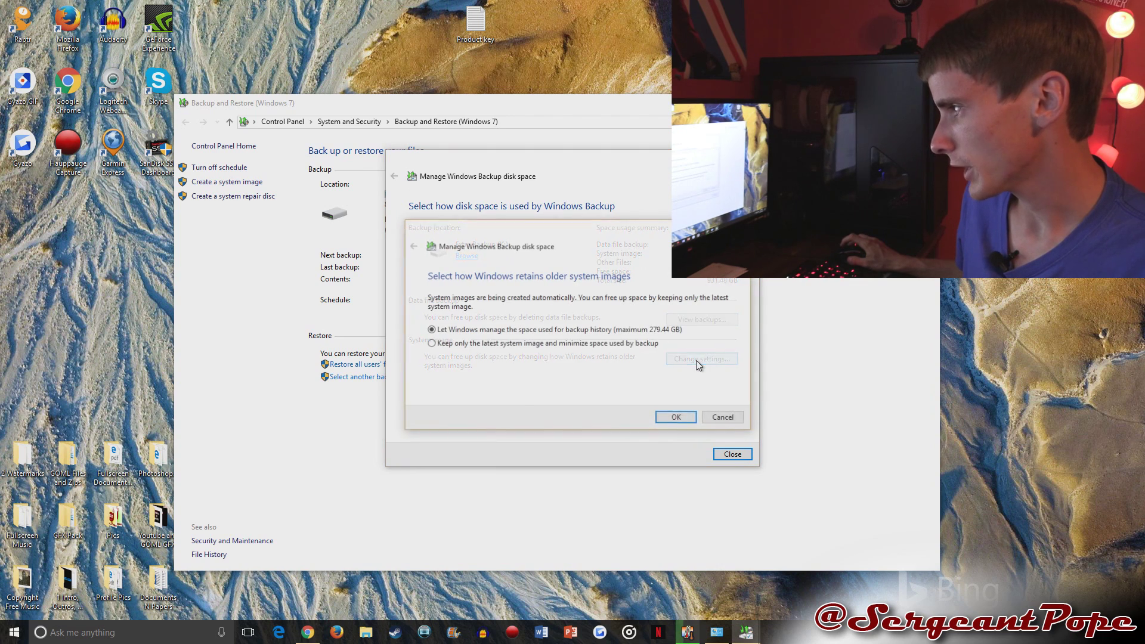
{"action": "left_click", "coordinate": [716, 420]}
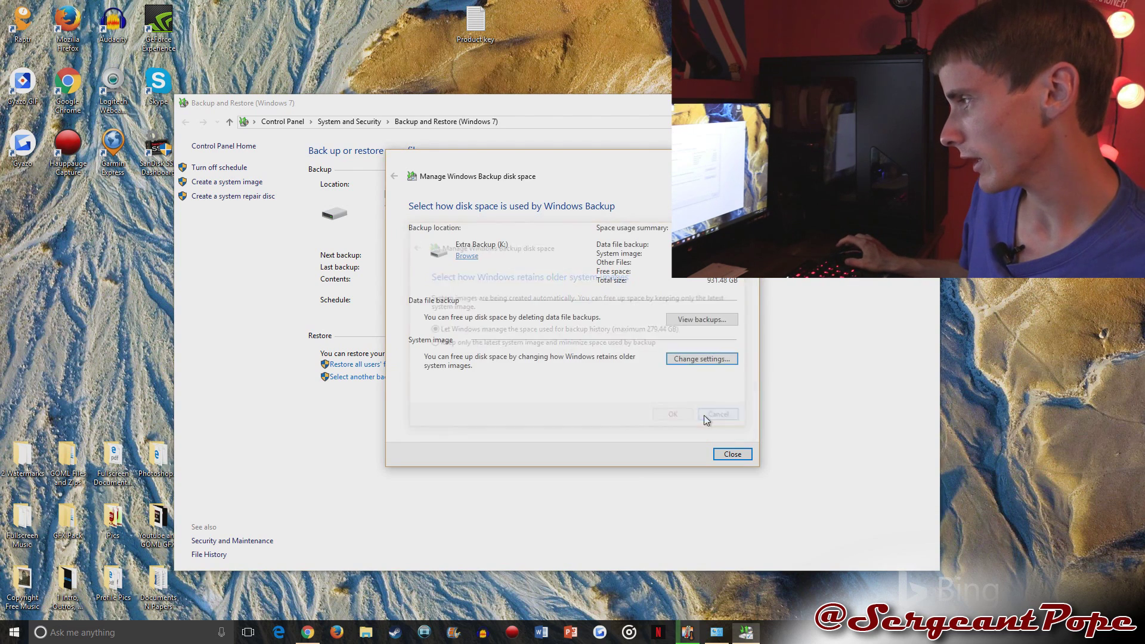
{"action": "left_click", "coordinate": [731, 453]}
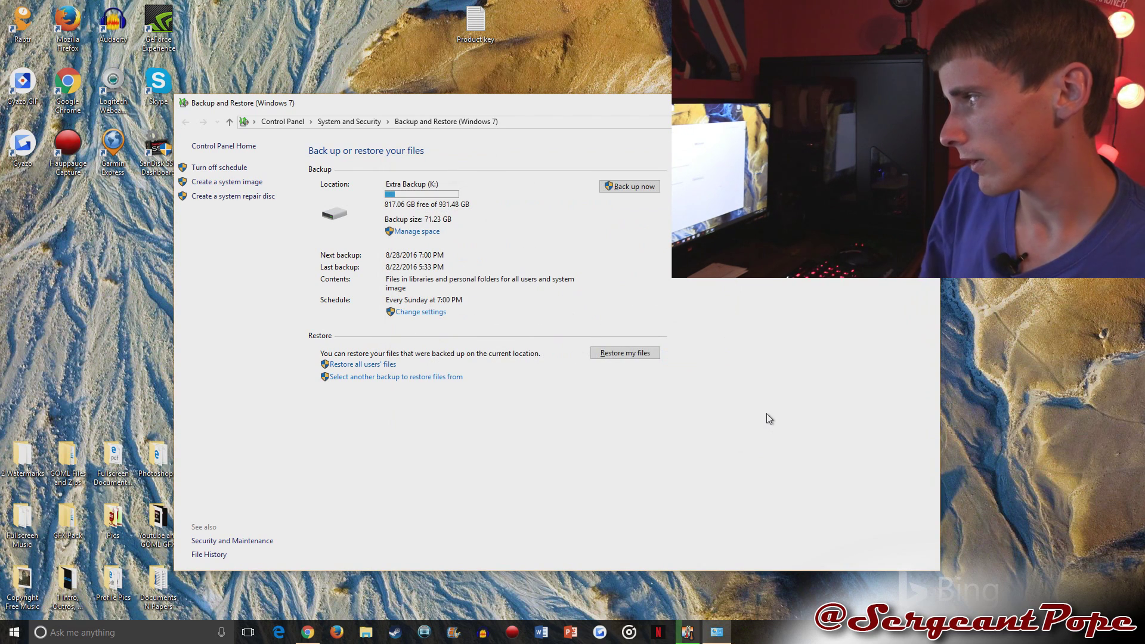